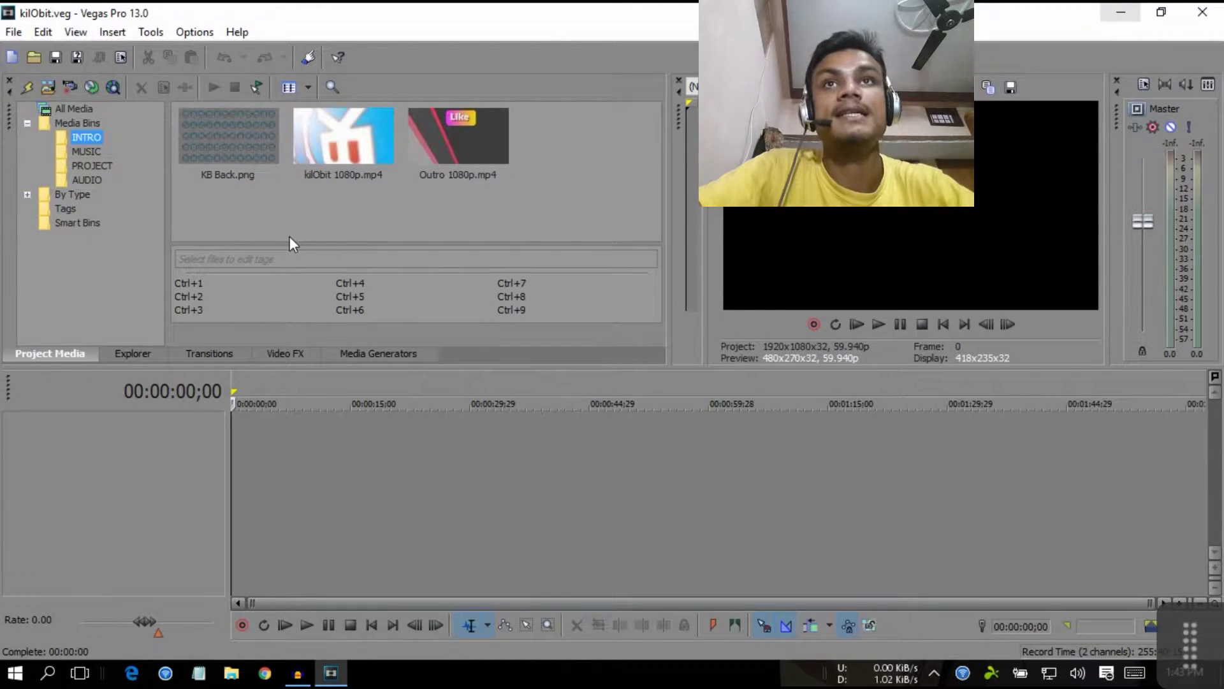
# Place KB Back.png at the timeline start and kilObit 1080p.mp4 at 15 and 30 seconds, then select the first clip's span.
pyautogui.click(221, 135)
pyautogui.moveTo(235, 143); pyautogui.dragTo(225, 465)
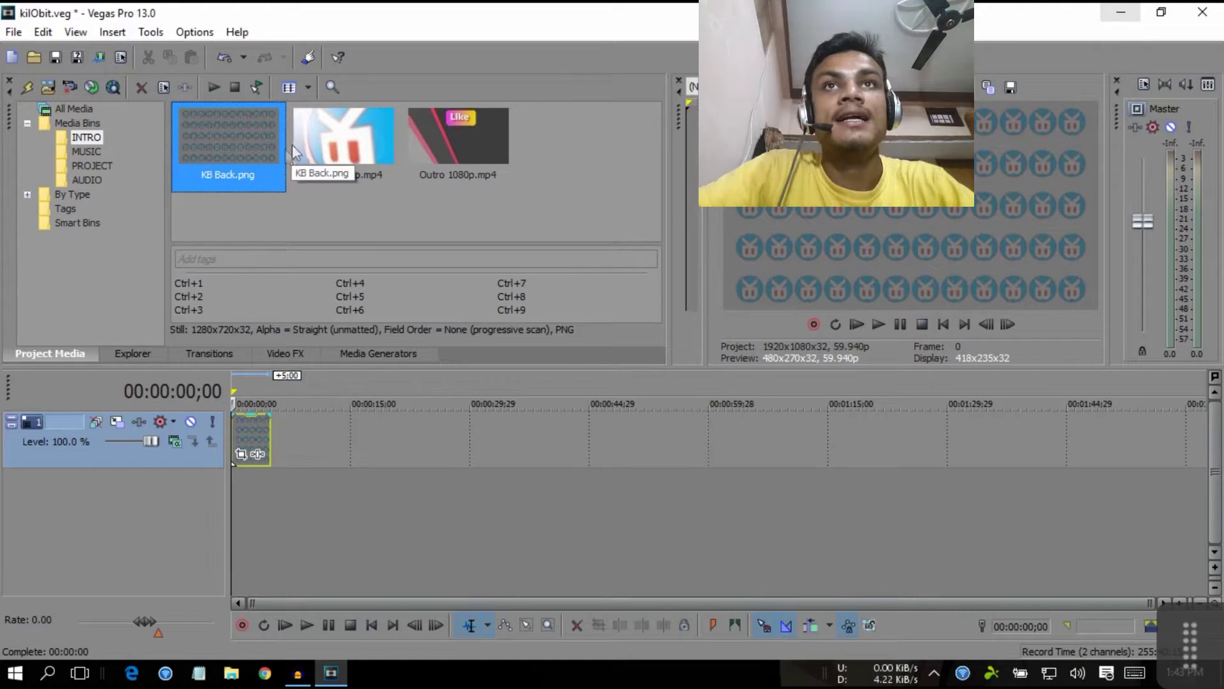
pyautogui.click(339, 149)
pyautogui.moveTo(328, 459); pyautogui.dragTo(371, 441)
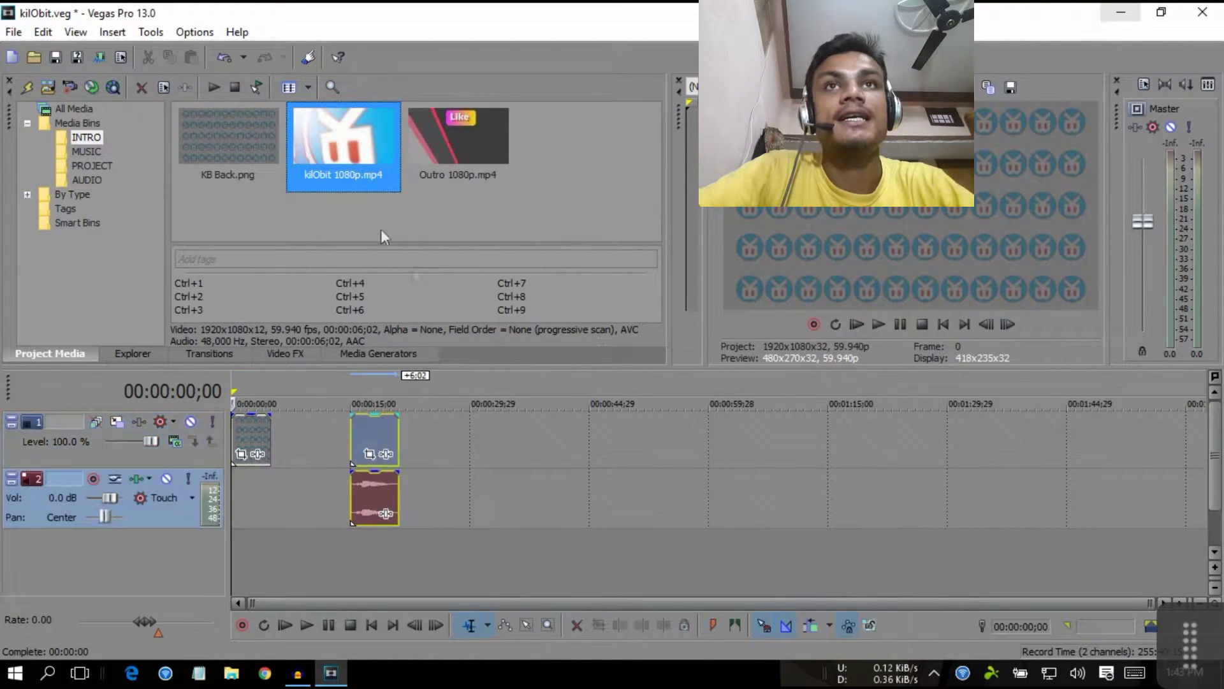
pyautogui.moveTo(349, 167); pyautogui.dragTo(480, 444)
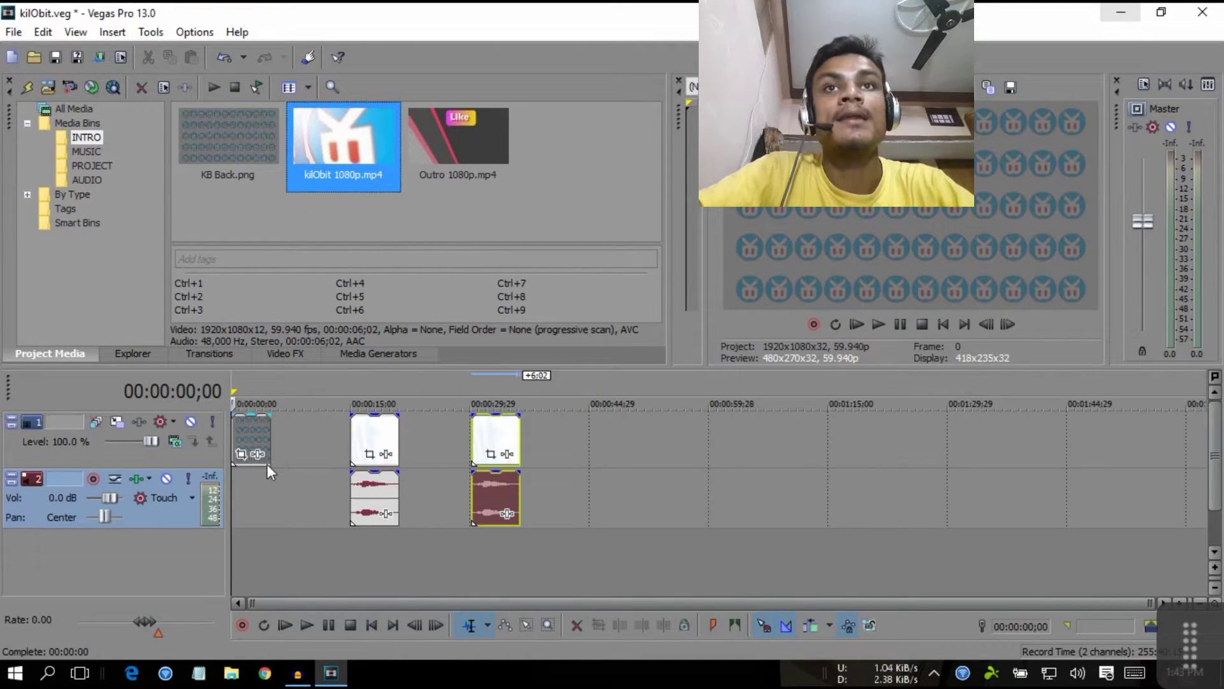
pyautogui.click(255, 431)
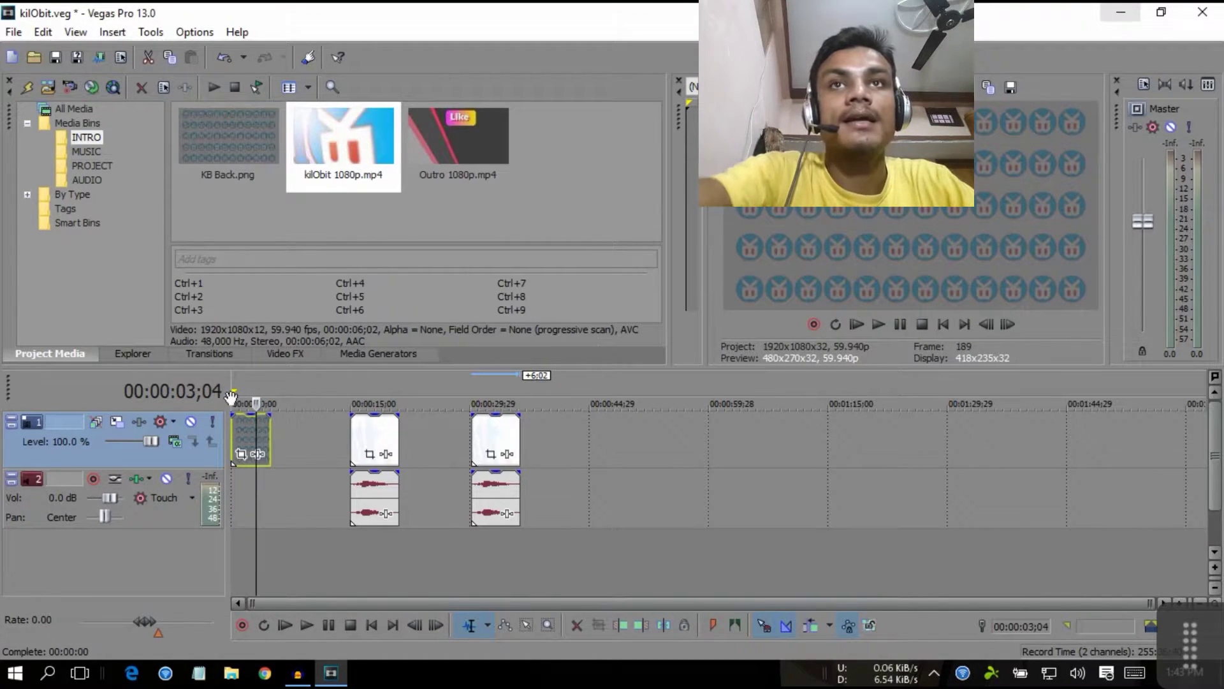
pyautogui.moveTo(234, 393); pyautogui.dragTo(266, 392)
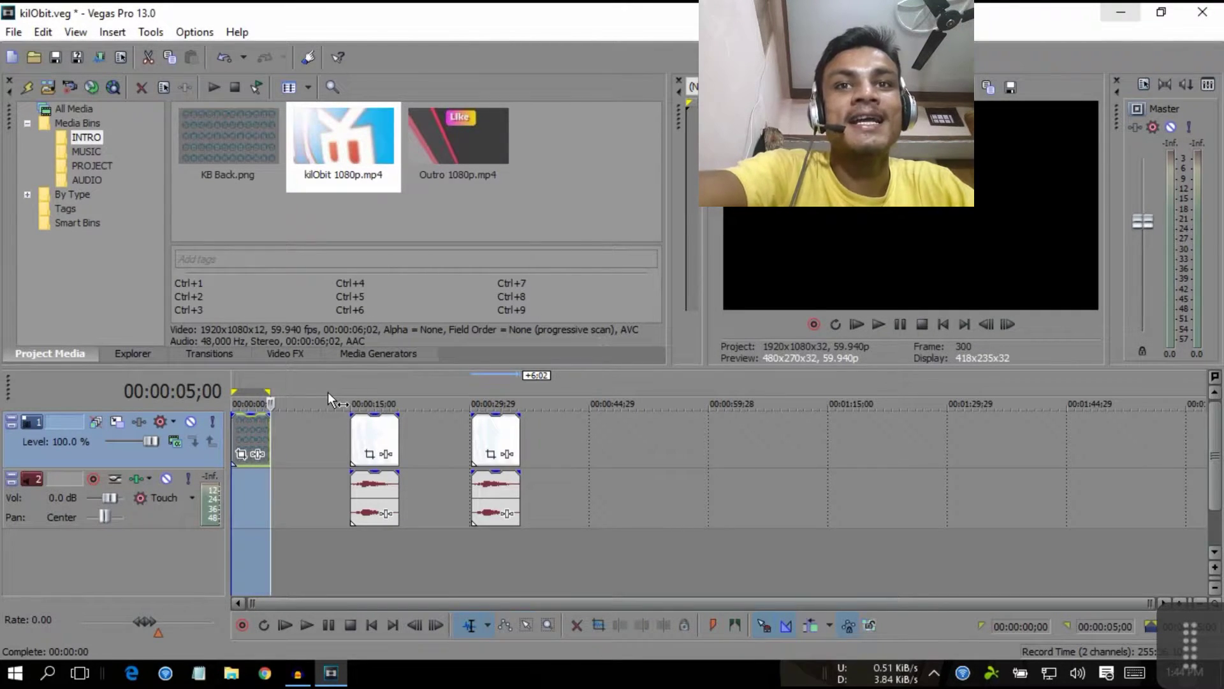
# Name the first region 1 and drop an unnamed marker at the second clip's start.
pyautogui.write('m')
pyautogui.write('1')
pyautogui.click(350, 386)
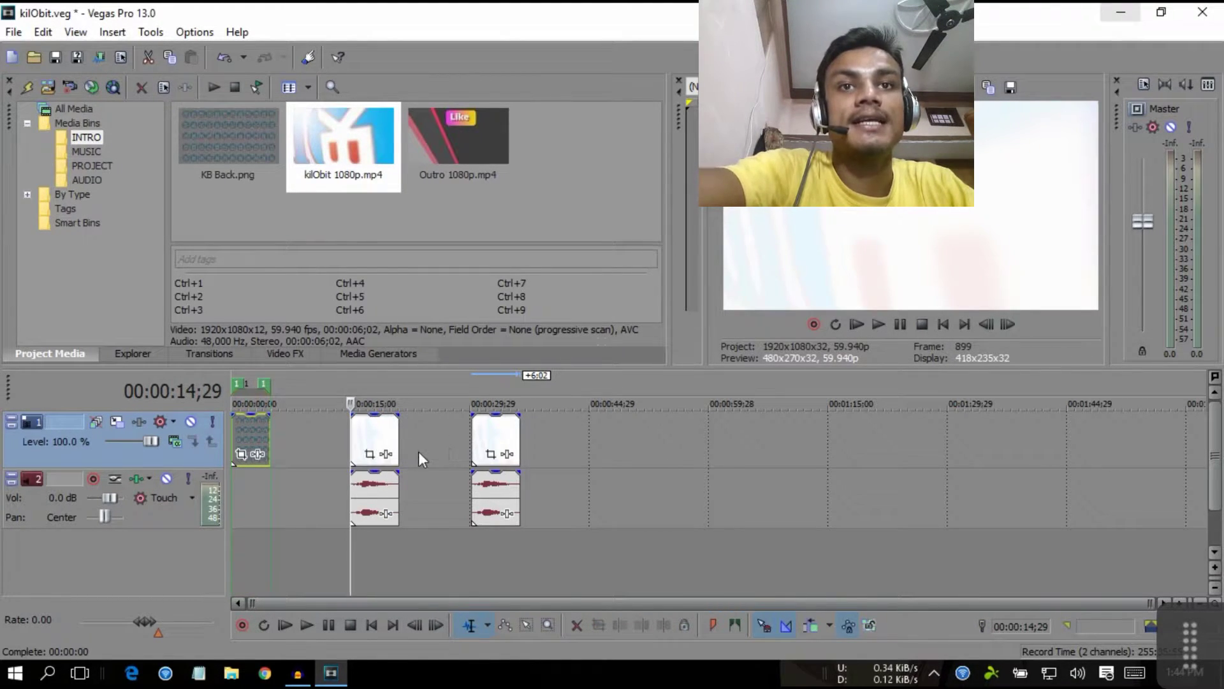
pyautogui.press('m')
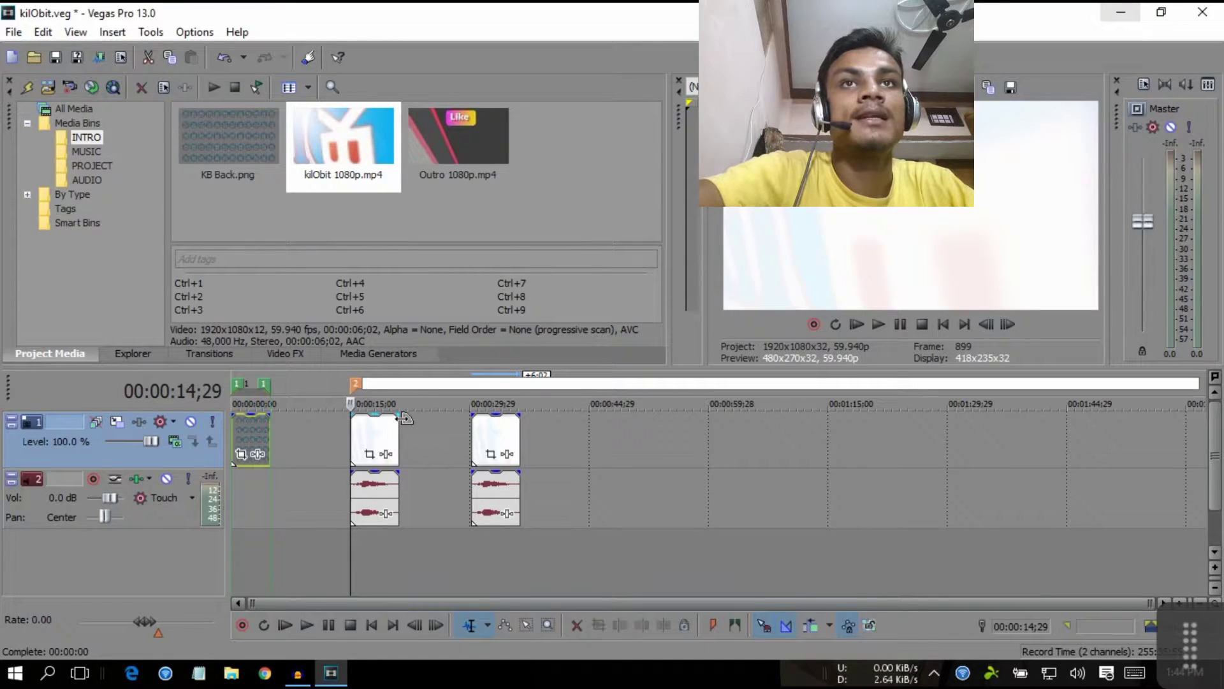
pyautogui.press('Return')
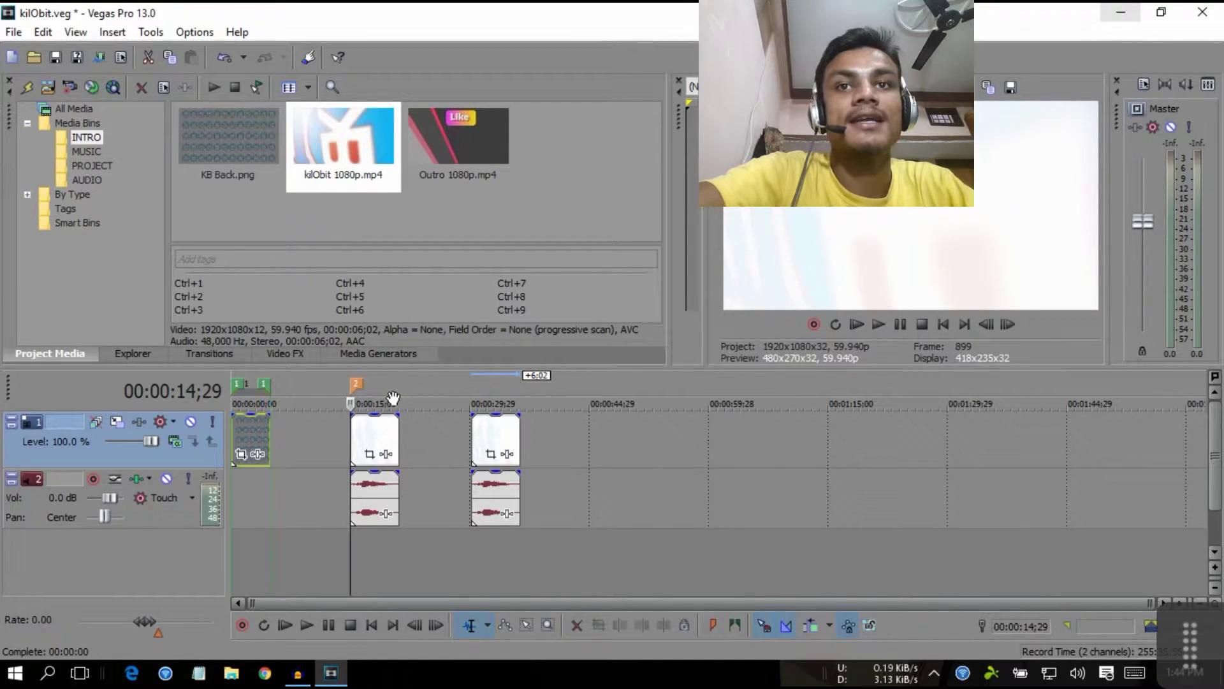
# Select the second clip from 14;29 to 21;01 and add region 2.
pyautogui.click(413, 451)
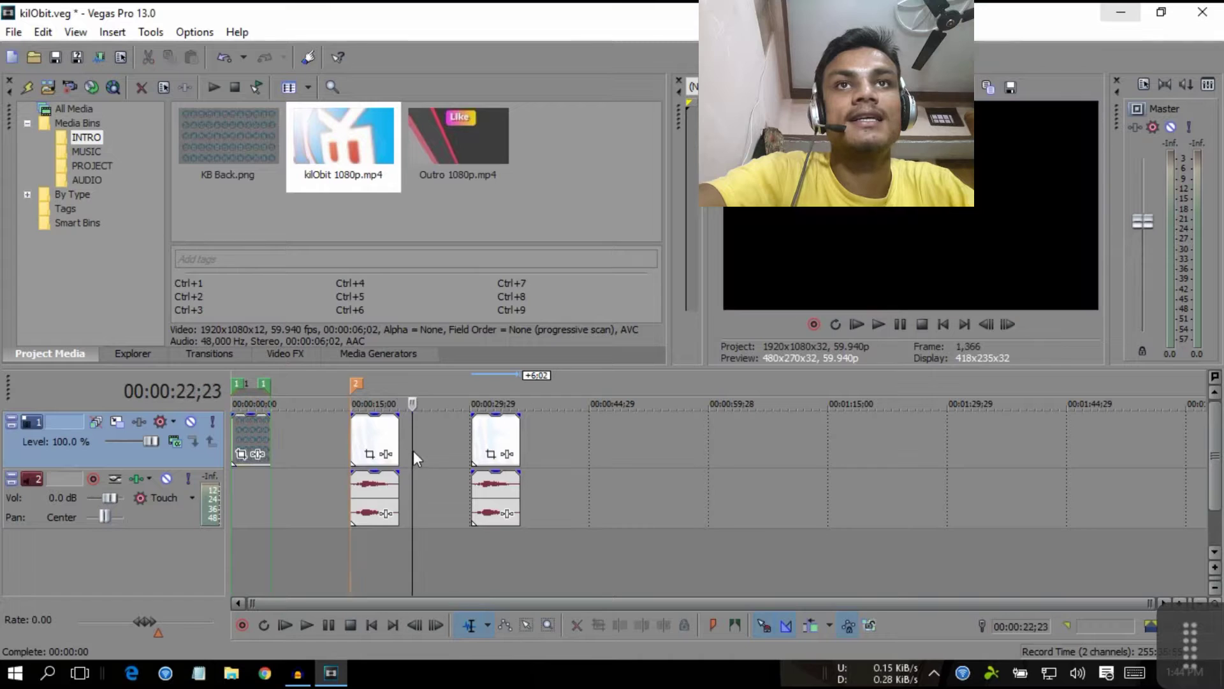
pyautogui.doubleClick(413, 451)
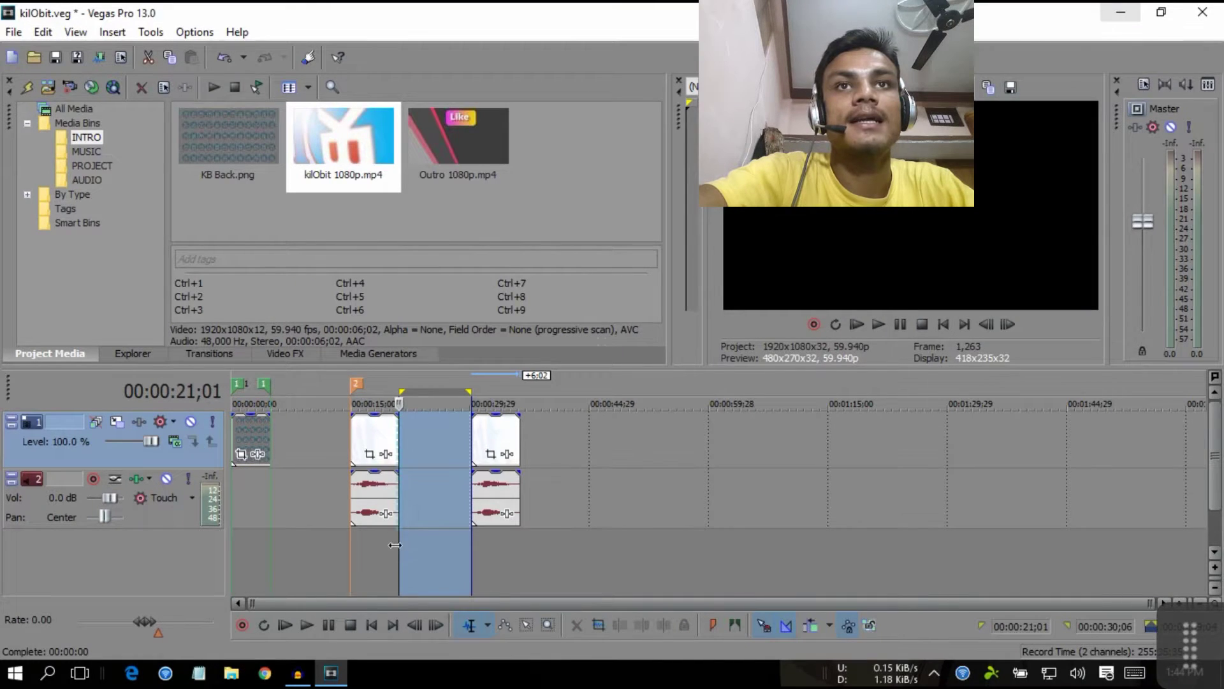
pyautogui.moveTo(396, 545); pyautogui.dragTo(351, 547)
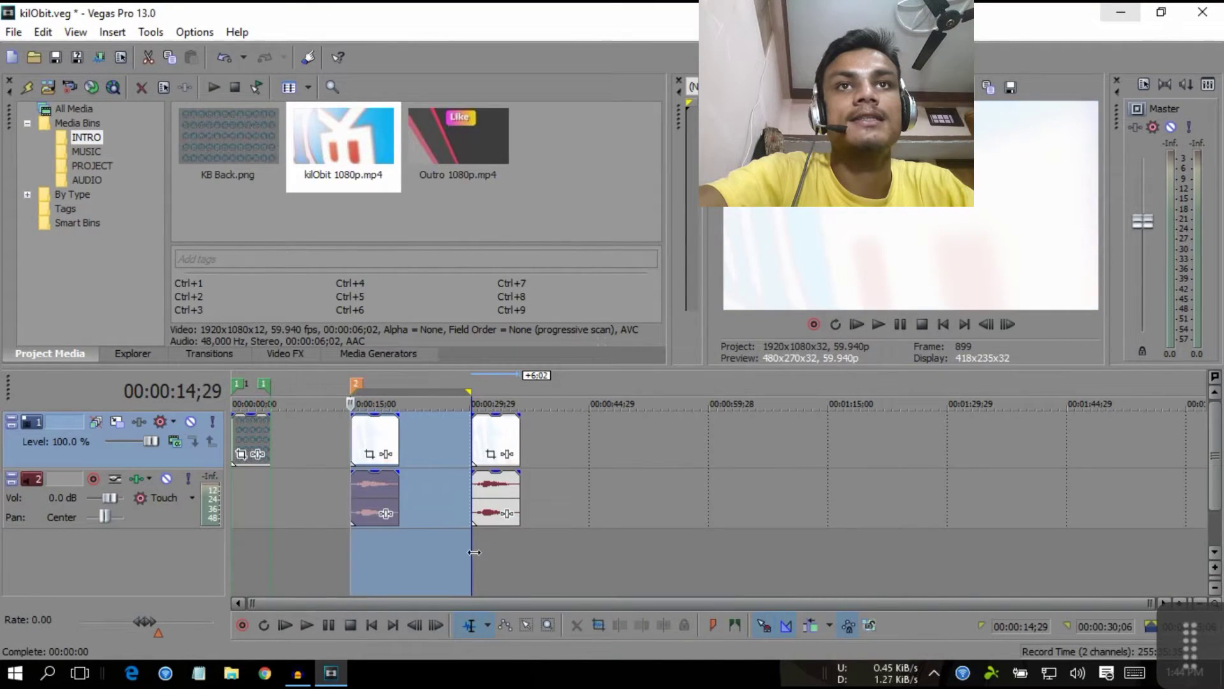
pyautogui.moveTo(474, 552); pyautogui.dragTo(399, 555)
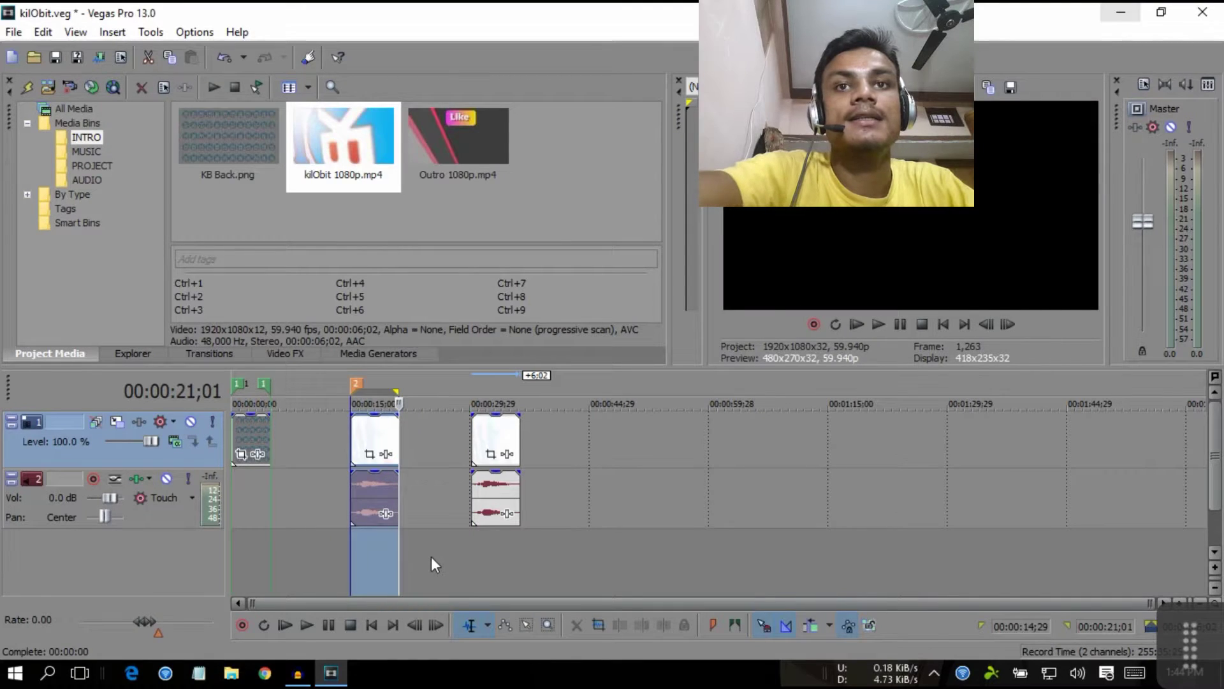
pyautogui.write('r')
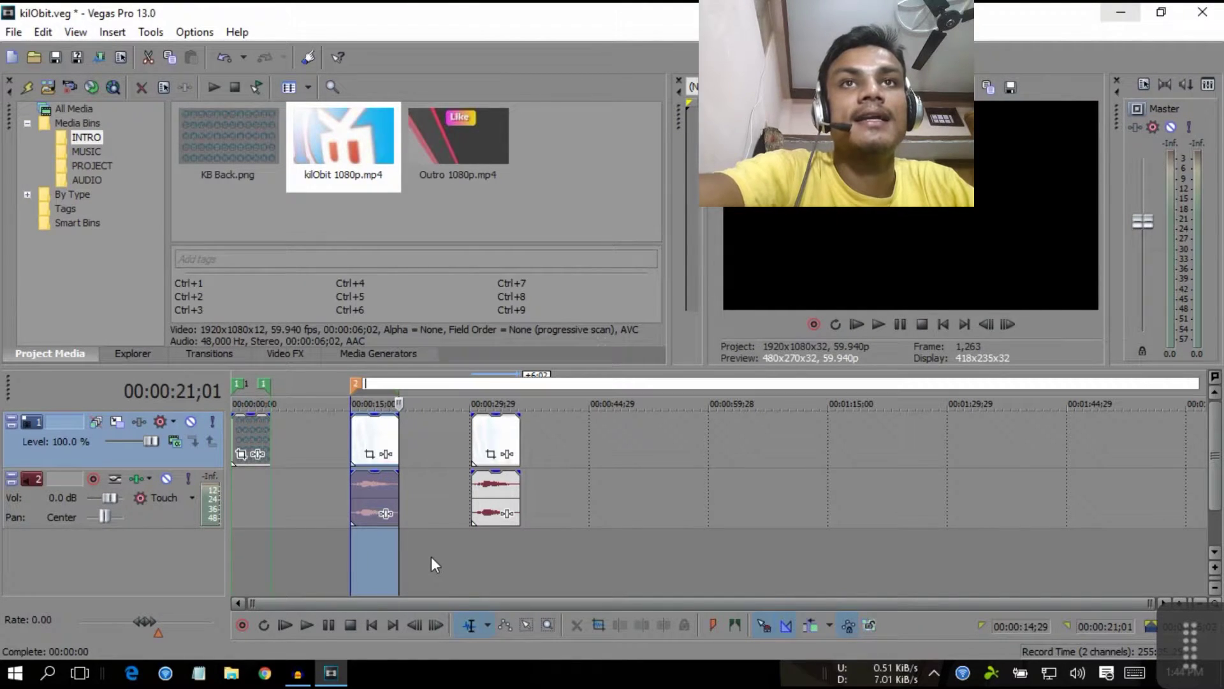
pyautogui.write('2')
pyautogui.click(445, 554)
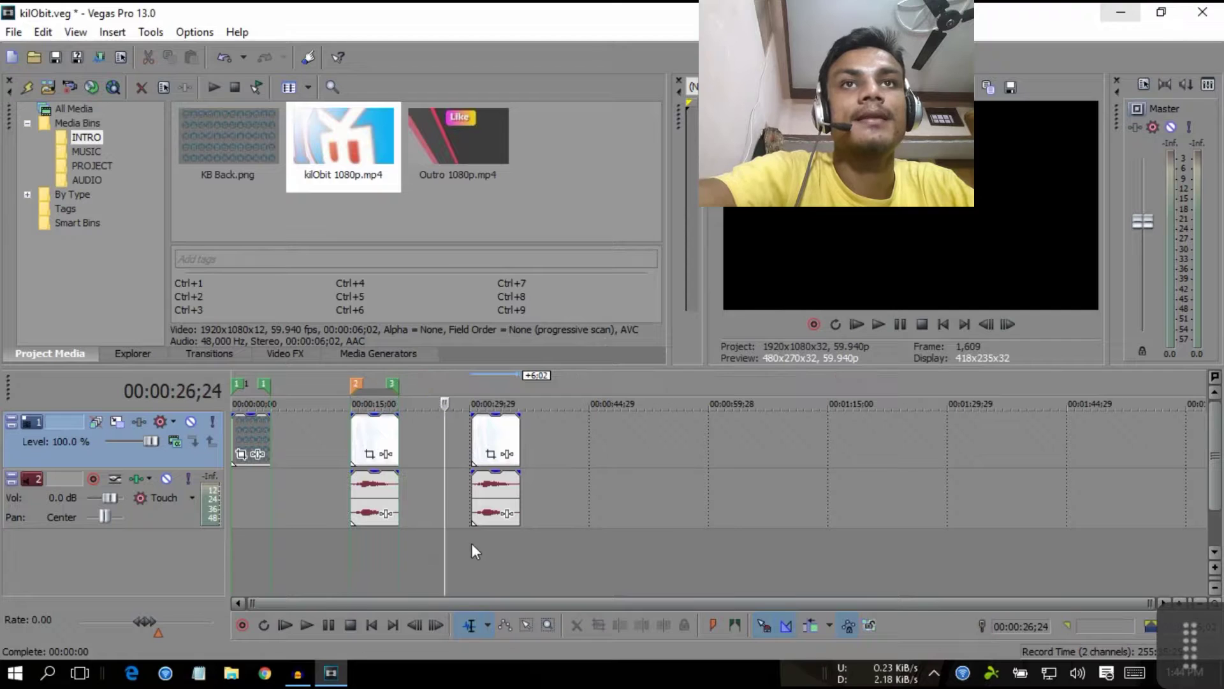
# Fit a time selection to the third clip and add region 3.
pyautogui.doubleClick(481, 537)
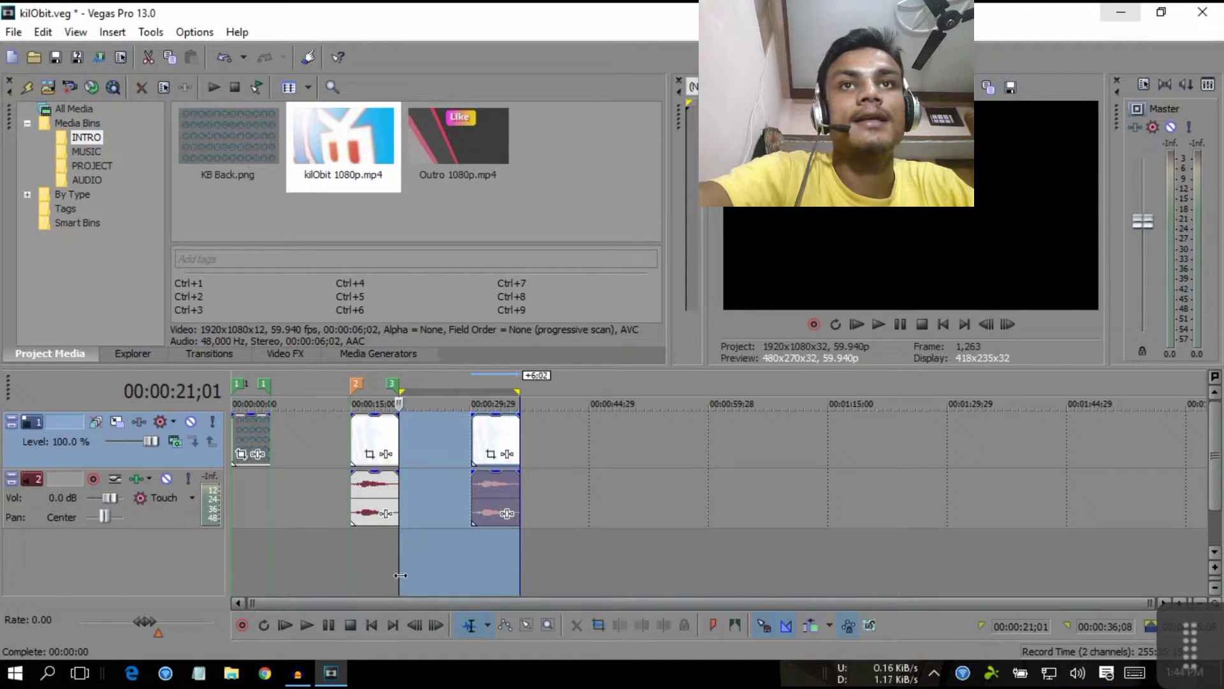
pyautogui.doubleClick(477, 575)
pyautogui.write('r')
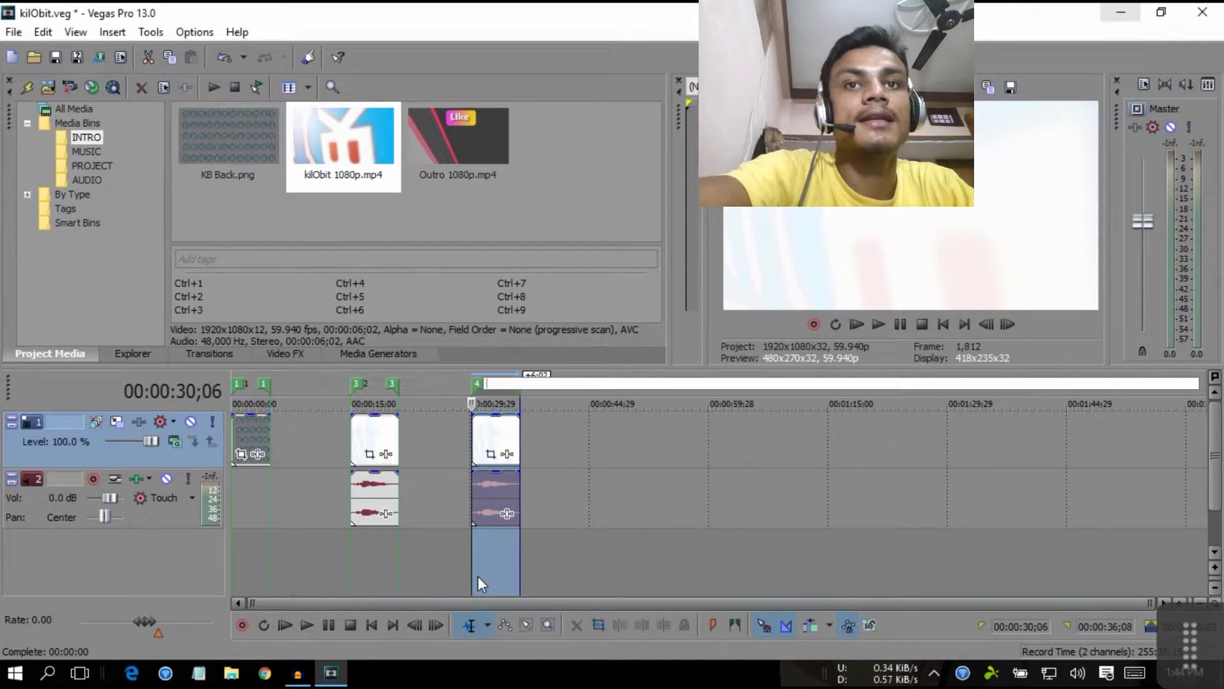
pyautogui.write('3')
pyautogui.click(548, 549)
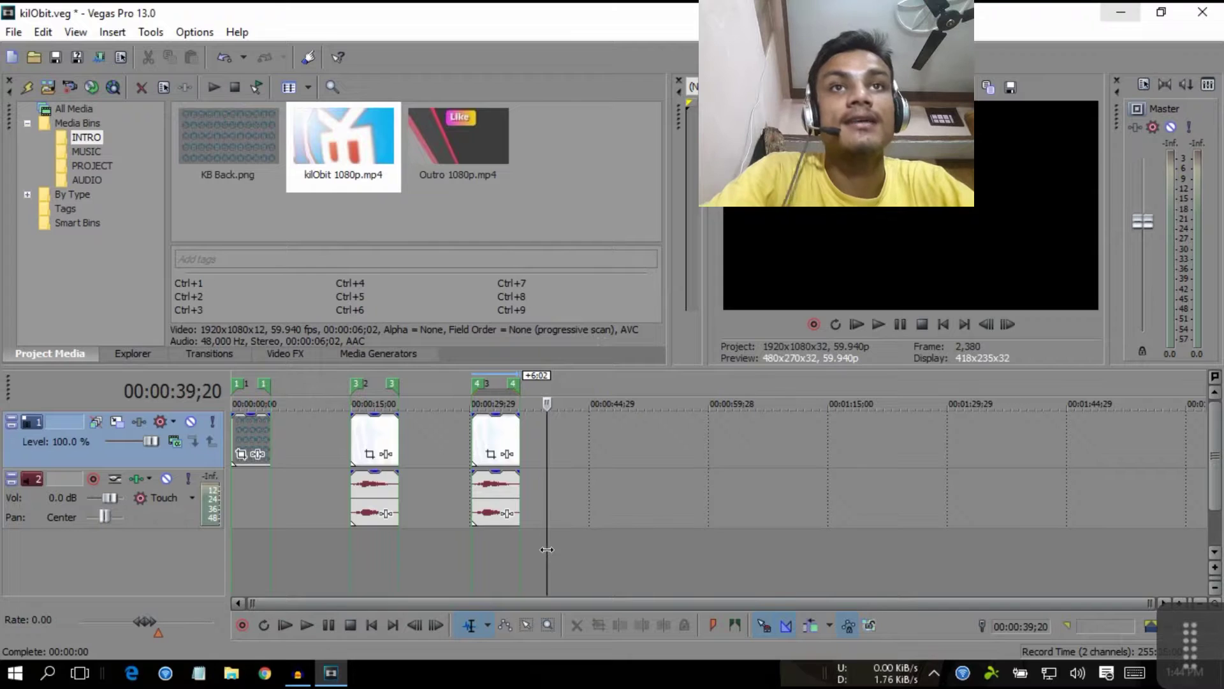
# Scrub back through the three region-marked clips to review them, then open the Tools menu.
pyautogui.moveTo(547, 549); pyautogui.dragTo(367, 575)
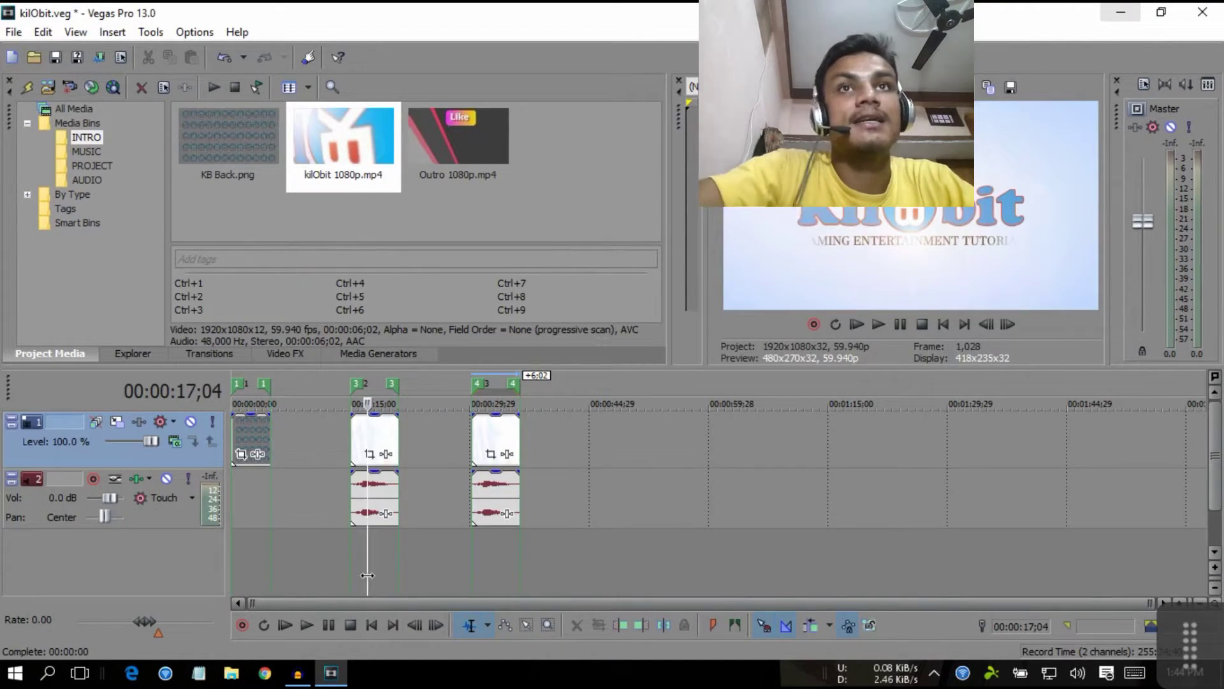
pyautogui.moveTo(367, 575); pyautogui.dragTo(309, 564)
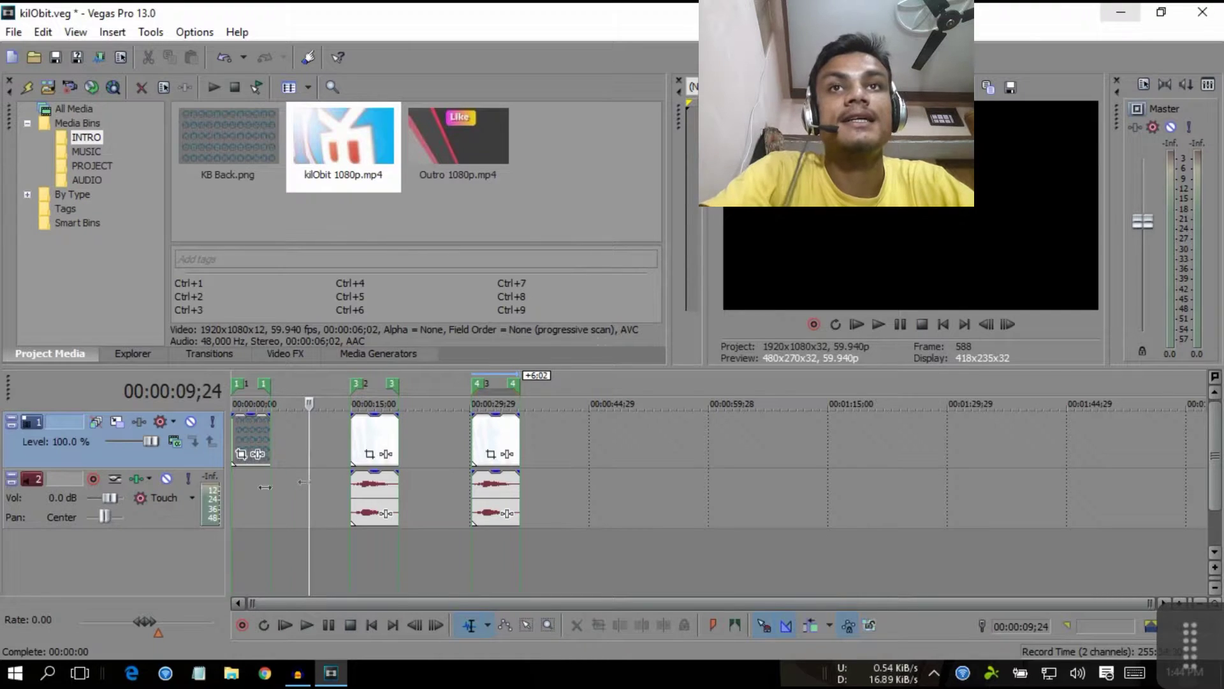
pyautogui.moveTo(265, 487); pyautogui.dragTo(308, 532)
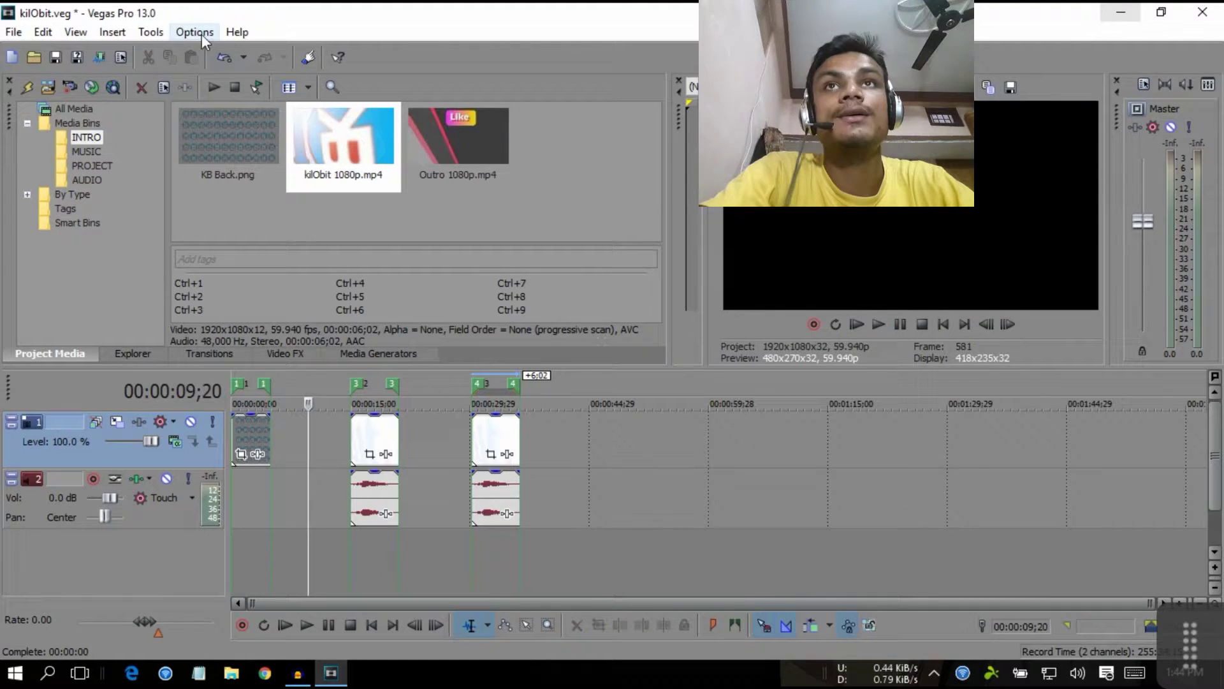
pyautogui.click(148, 33)
# Run the Tools > Scripting > Batch Render script and move its dialog up and left.
pyautogui.moveTo(197, 320)
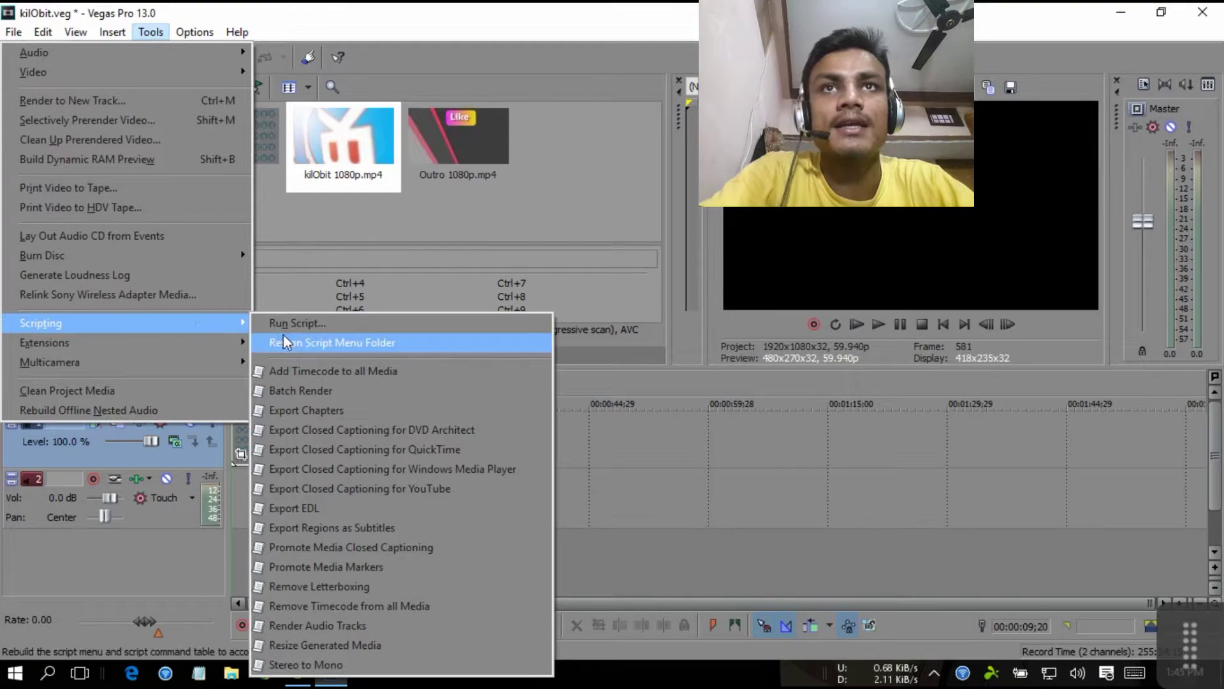
pyautogui.click(305, 389)
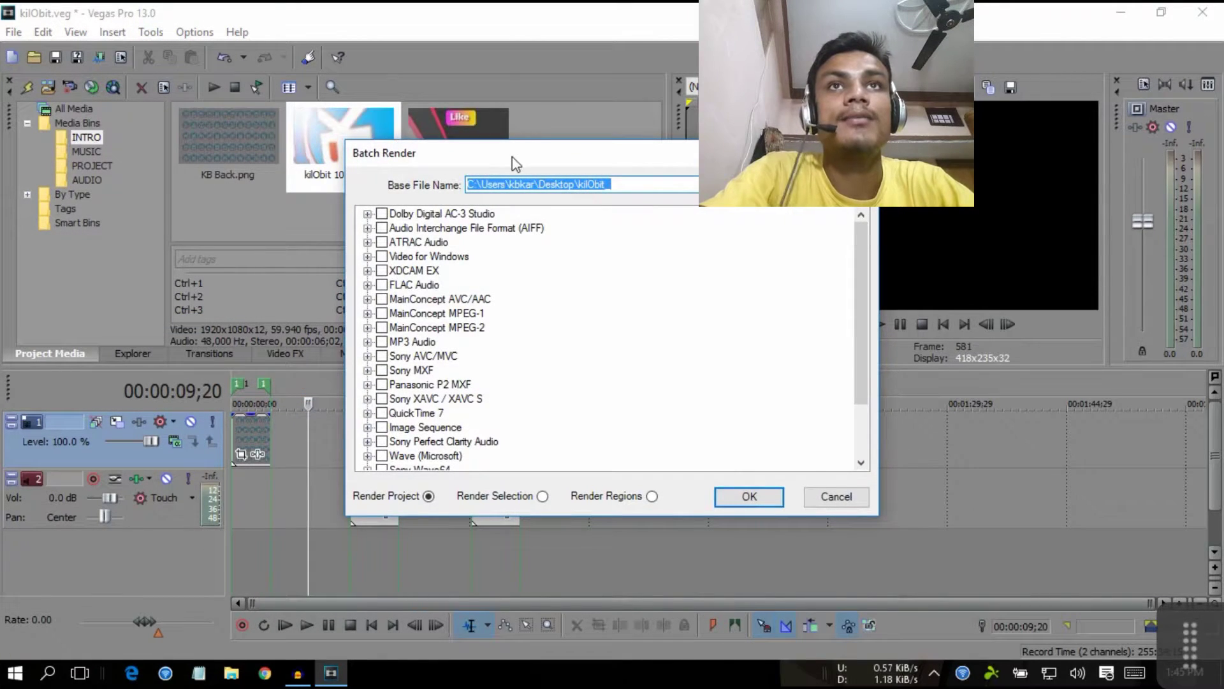
pyautogui.moveTo(515, 163); pyautogui.dragTo(451, 60)
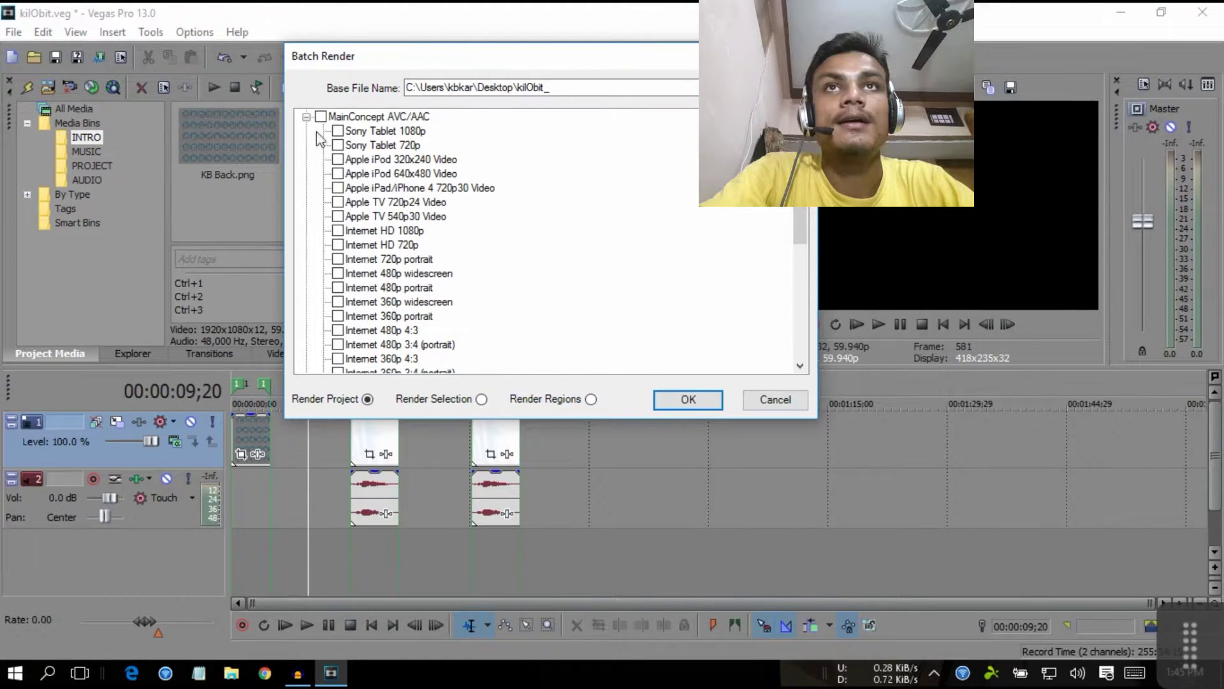
# Collapse MainConcept AVC/AAC, expand Sony AVC/MVC and pick the kilObit 1080p 60p HD template.
pyautogui.click(306, 117)
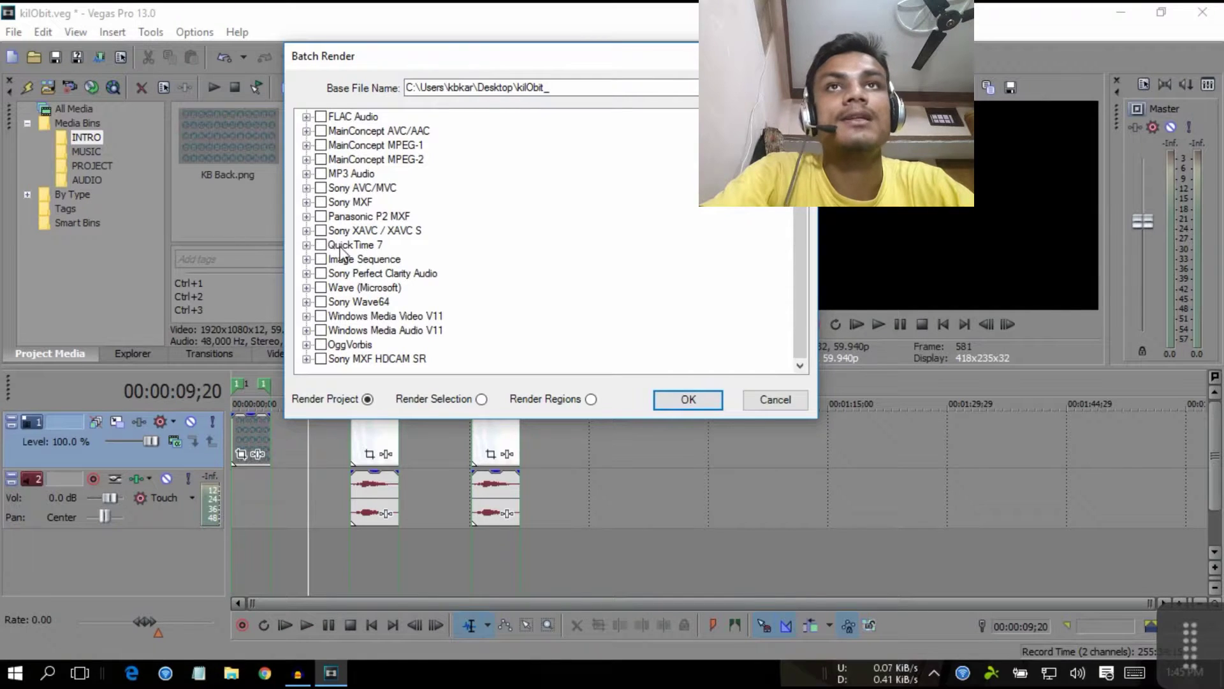
pyautogui.scroll(1, 340, 252)
pyautogui.scroll(1, 347, 223)
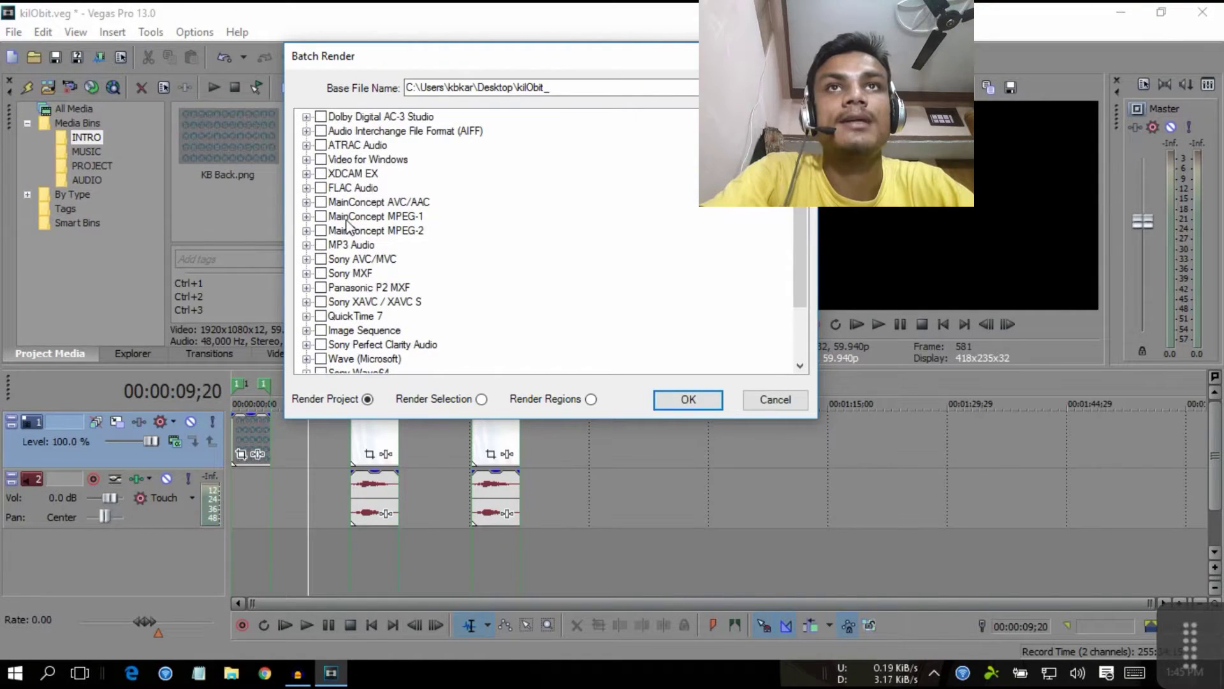
pyautogui.scroll(-2, 347, 223)
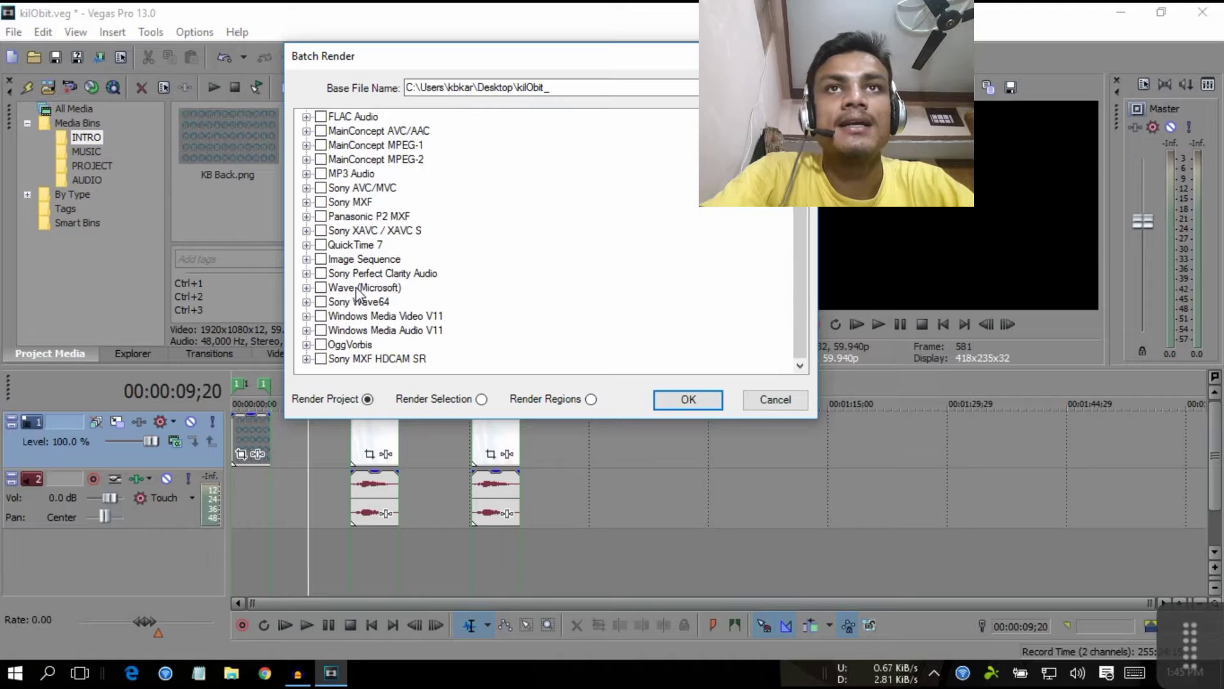
pyautogui.scroll(1, 358, 298)
pyautogui.scroll(1, 358, 298)
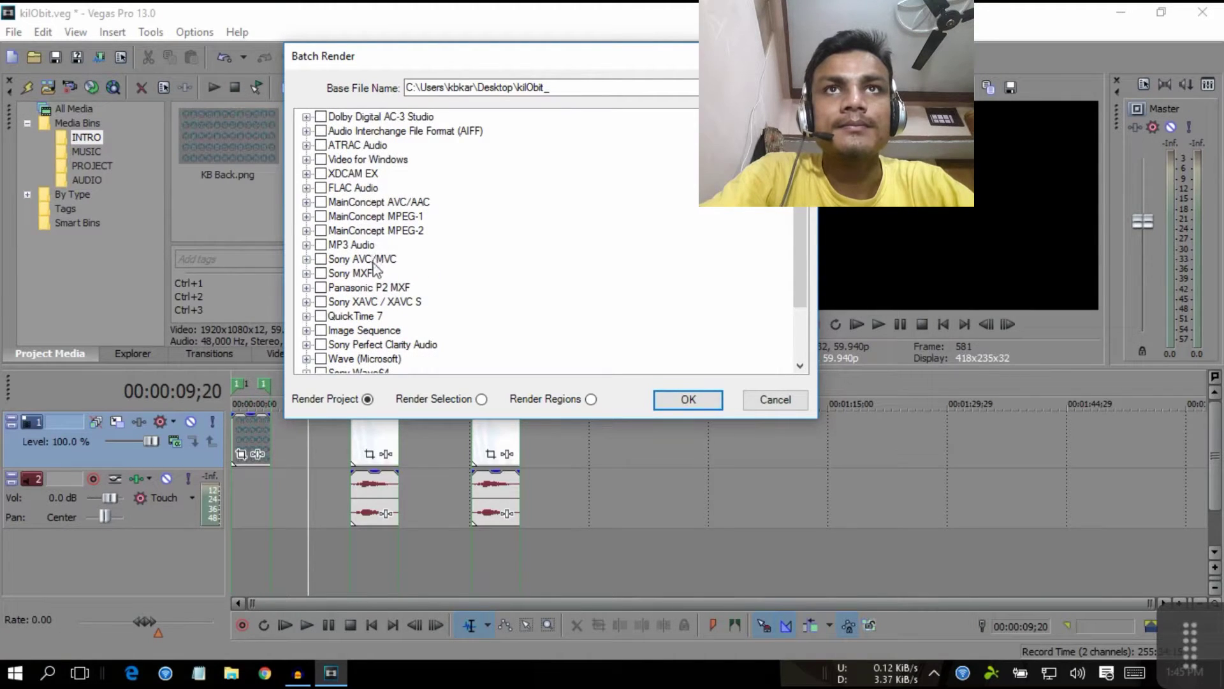
pyautogui.click(306, 259)
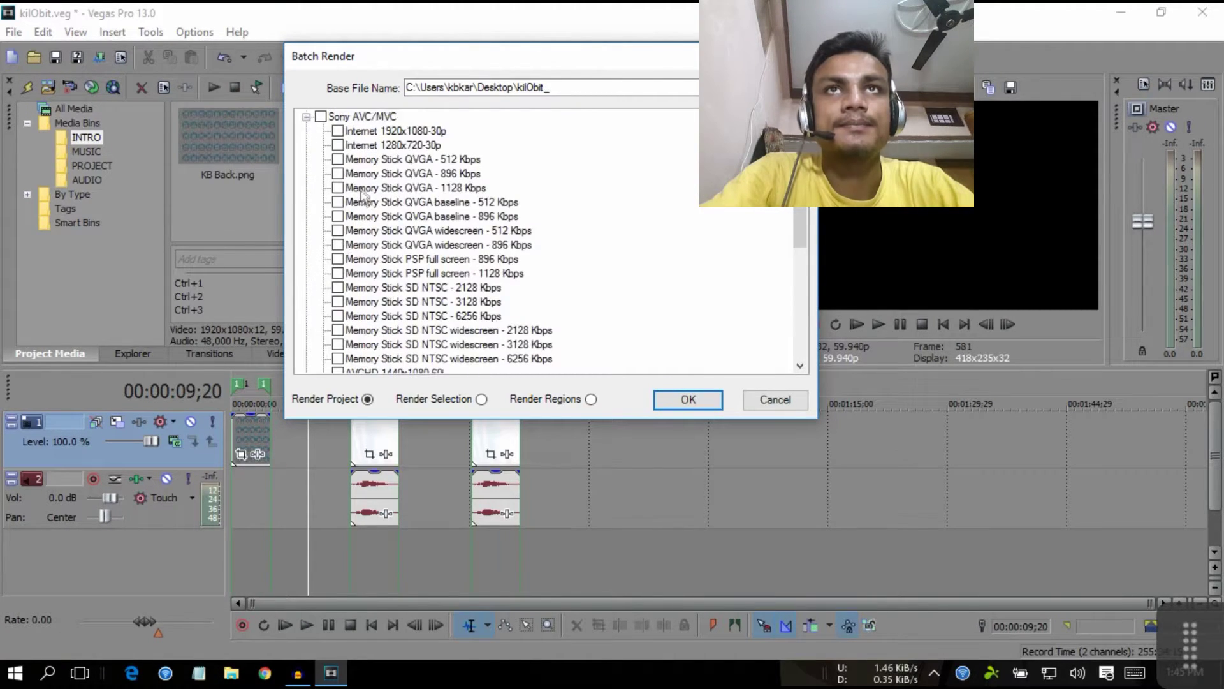
pyautogui.scroll(-10, 354, 210)
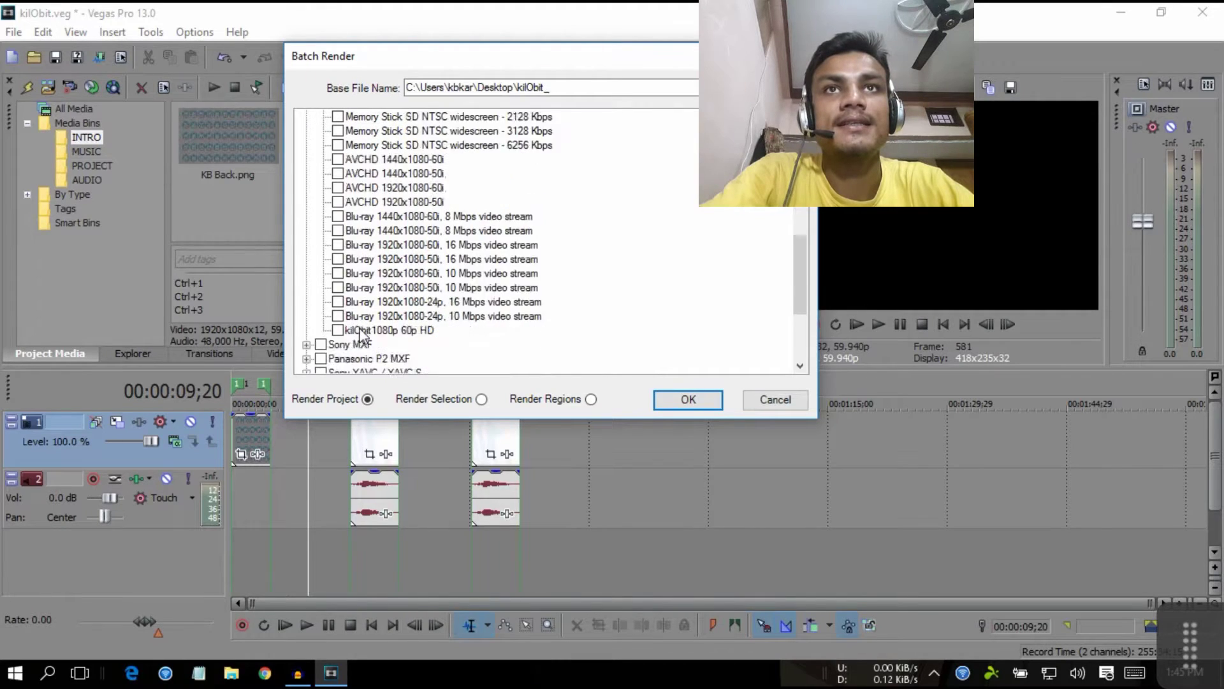
pyautogui.click(344, 202)
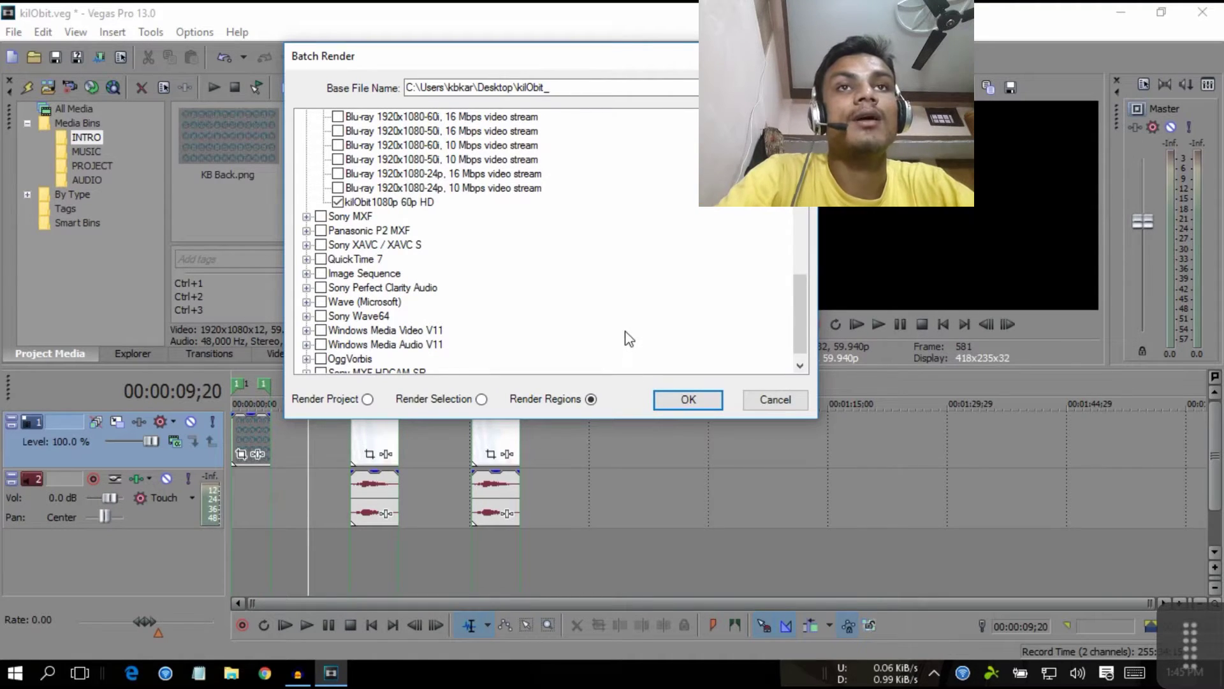
# Confirm the Render Regions batch settings with OK to start rendering.
pyautogui.click(675, 400)
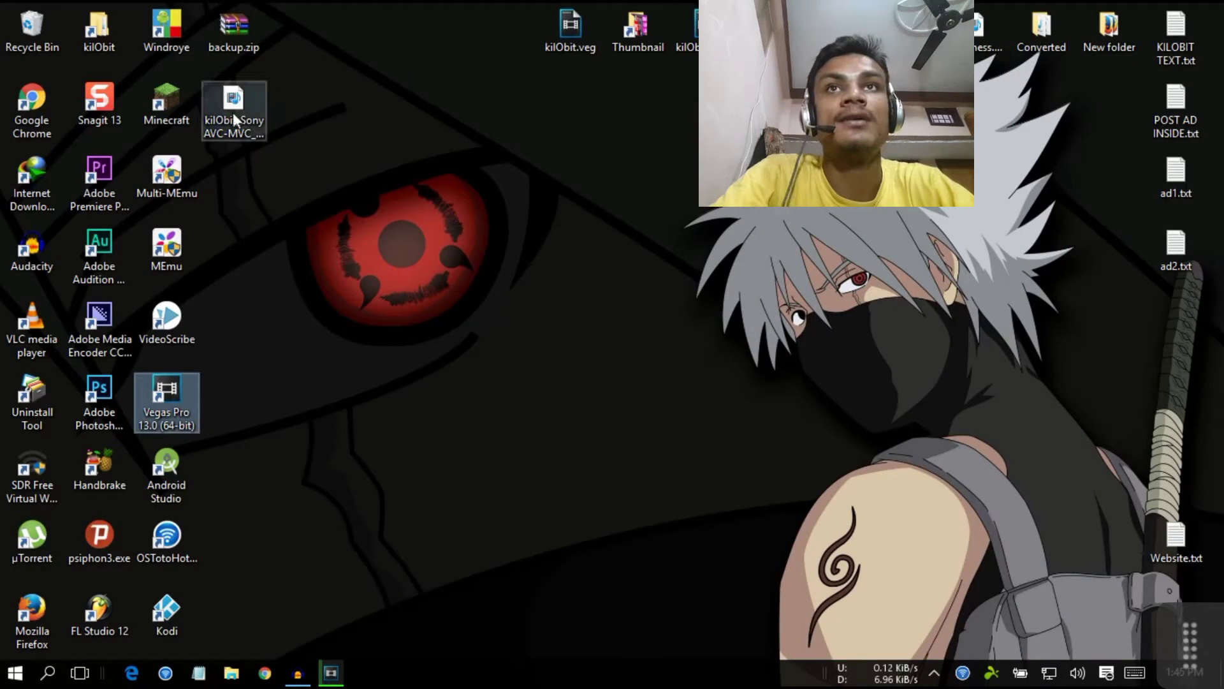
# Find the rendered kilObit_Sony AVC-MVC_kilObit1080p 60p HD[0].mp4 on the desktop and play it.
pyautogui.click(233, 114)
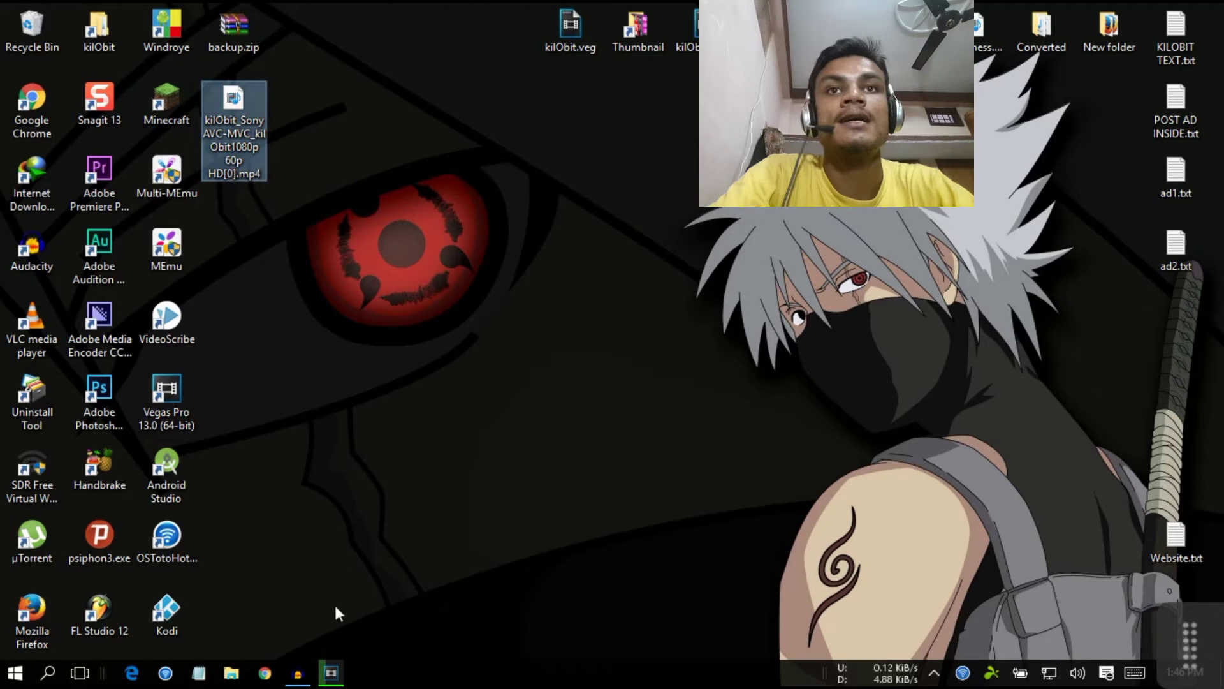
pyautogui.click(331, 673)
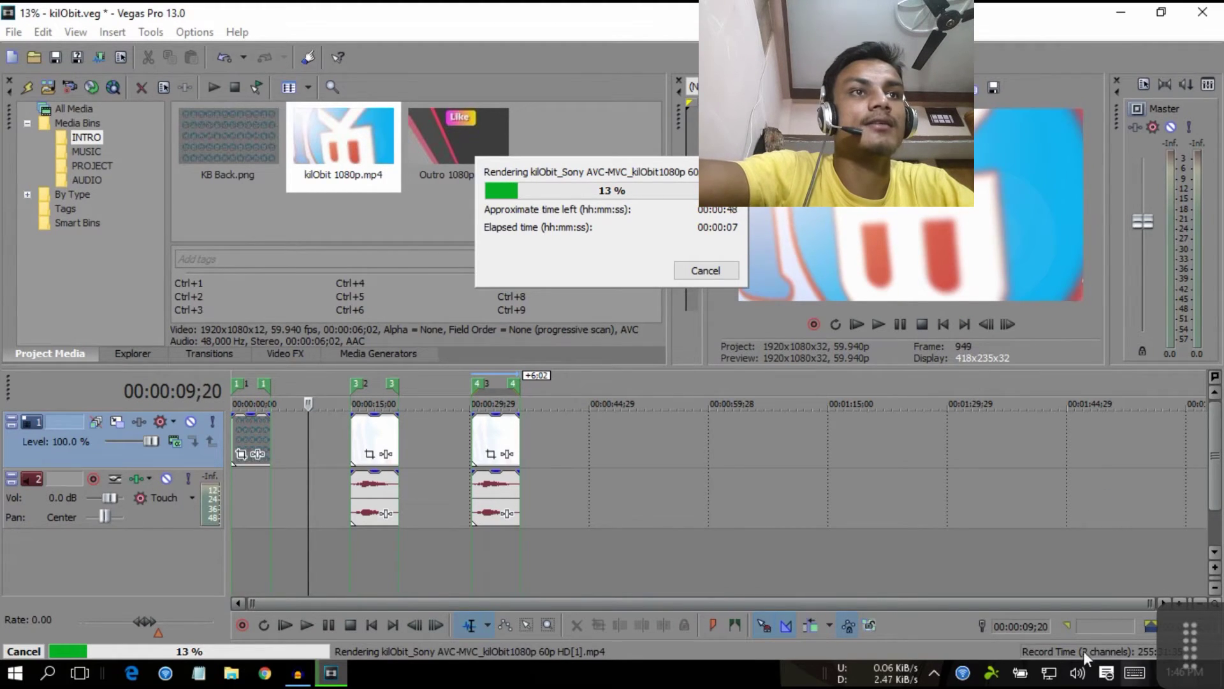
pyautogui.click(1221, 676)
pyautogui.click(246, 128)
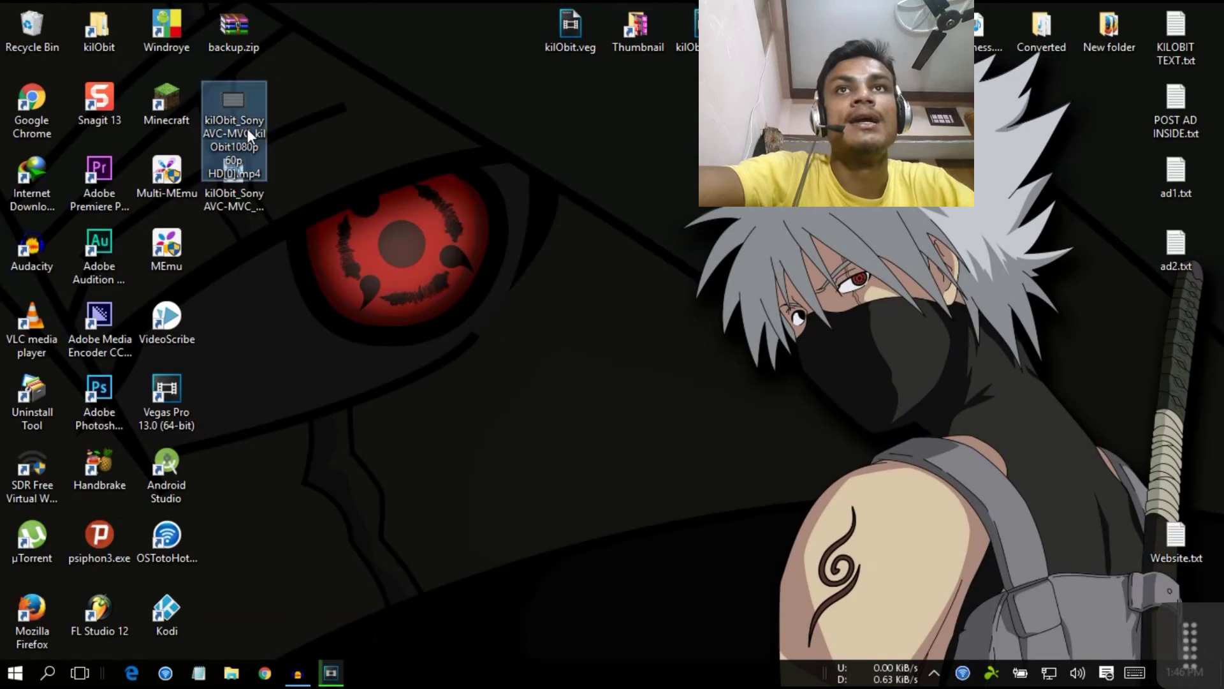
pyautogui.click(391, 239)
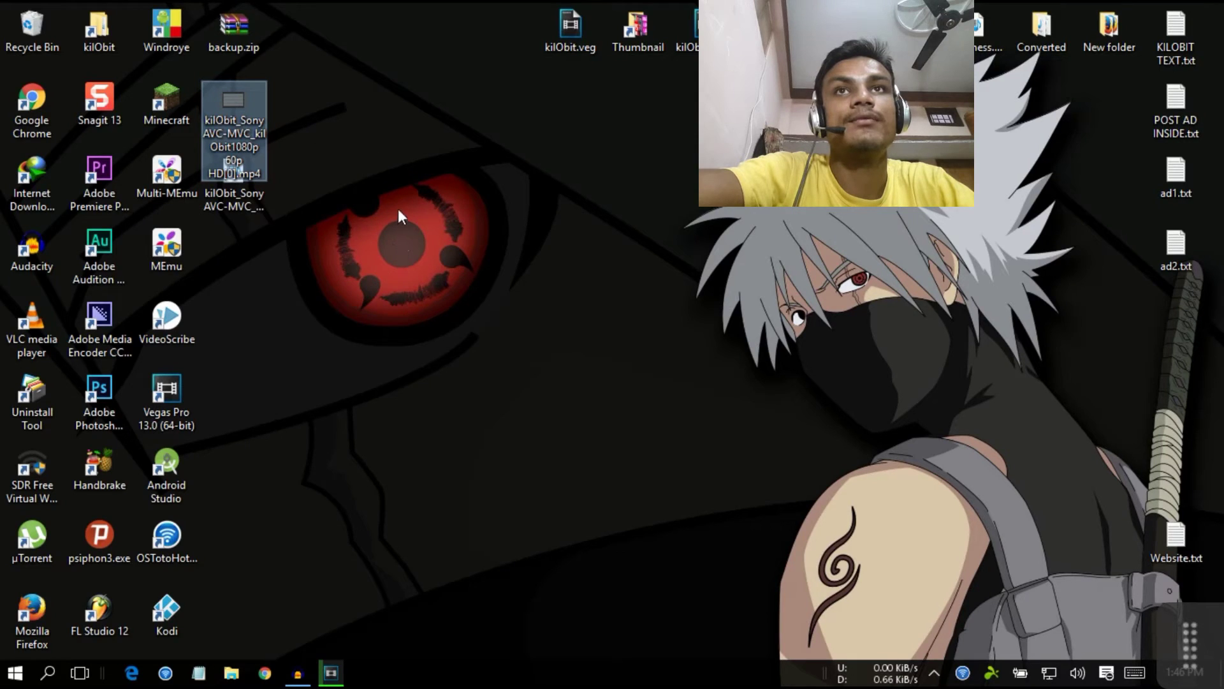
pyautogui.doubleClick(251, 133)
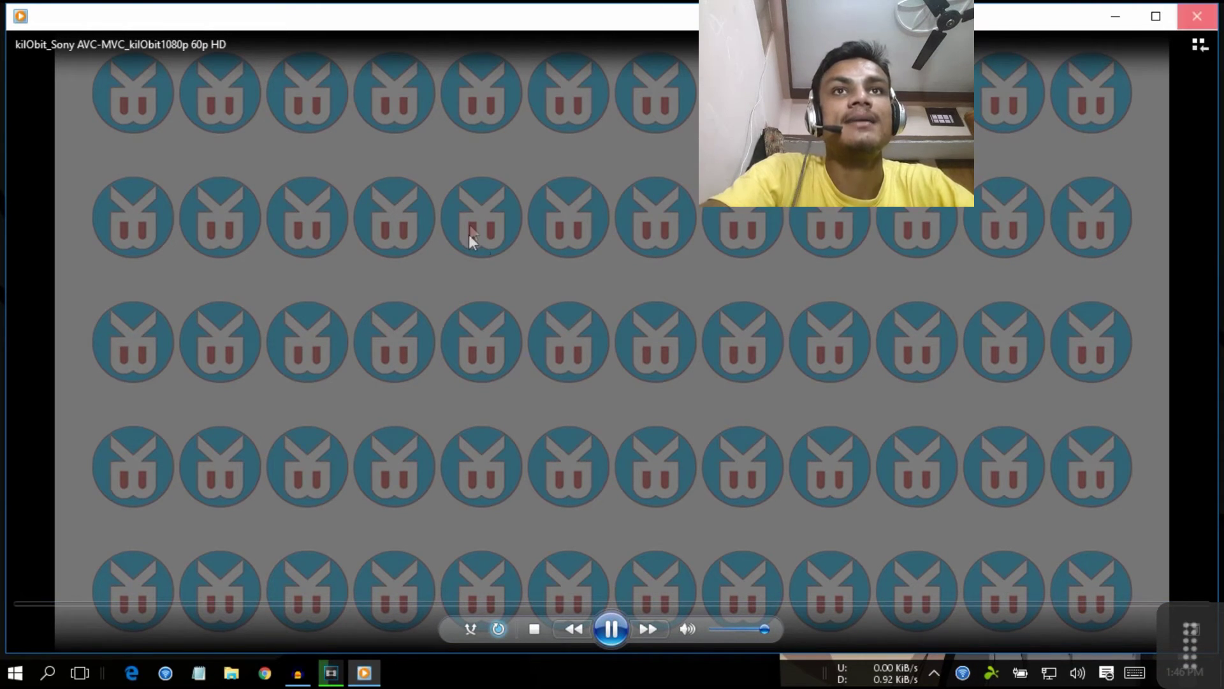
pyautogui.hotkey('alt', 'F4')
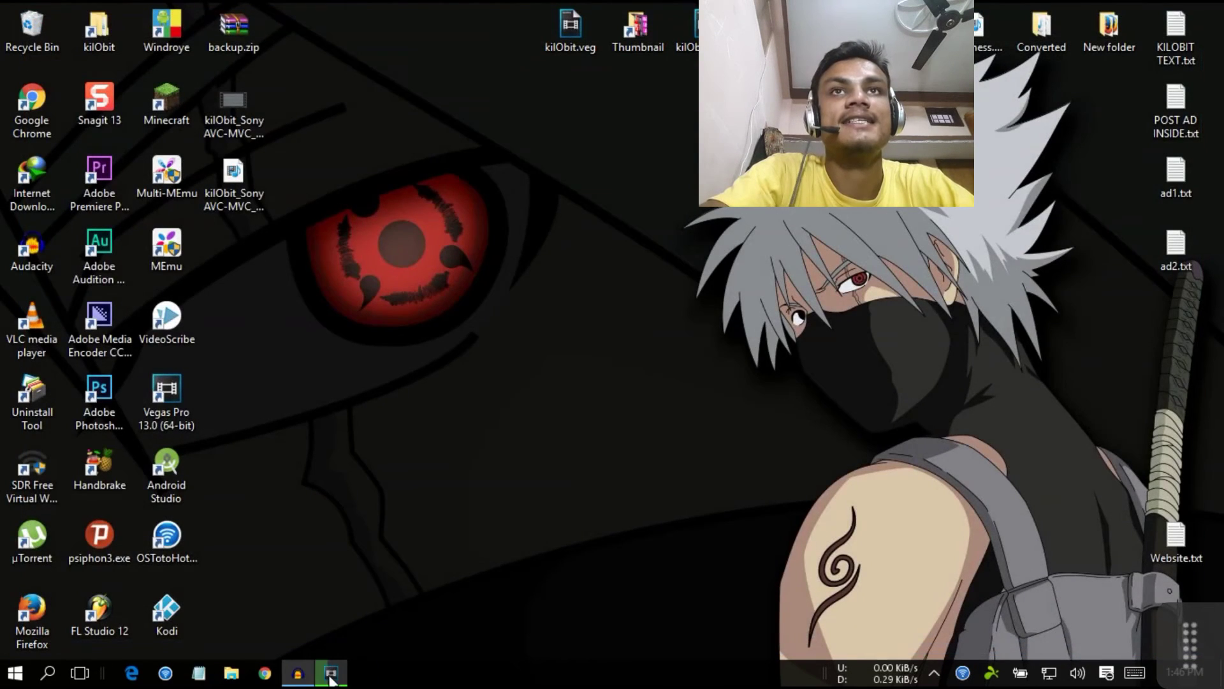
pyautogui.click(331, 675)
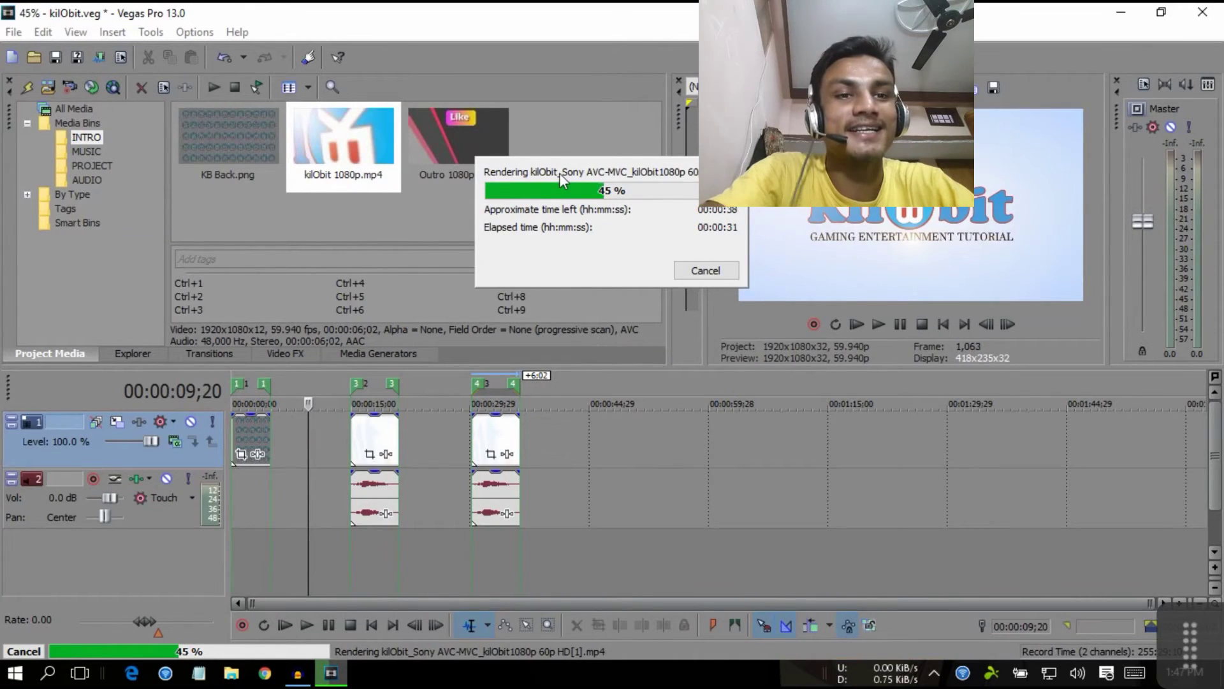